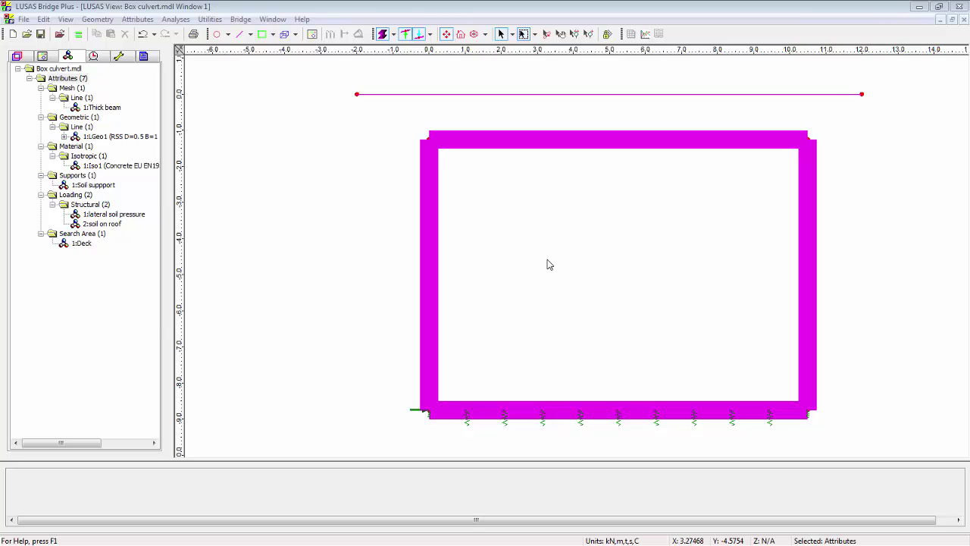
# - Check the line above the culvert, orbit to a 3D view, return to front view, and list the analyses
pyautogui.click(535, 96)
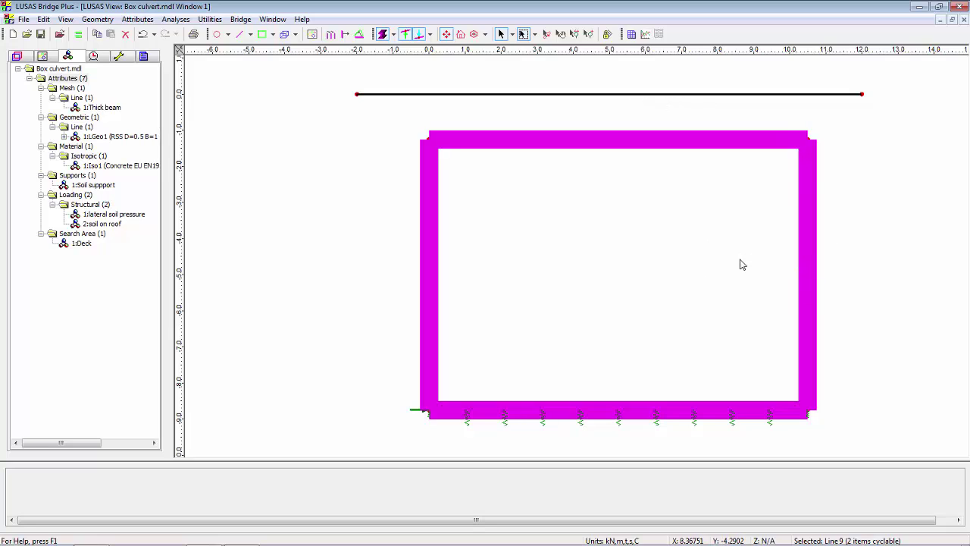
pyautogui.click(483, 74)
pyautogui.click(545, 38)
pyautogui.moveTo(492, 325); pyautogui.dragTo(562, 286)
pyautogui.click(460, 35)
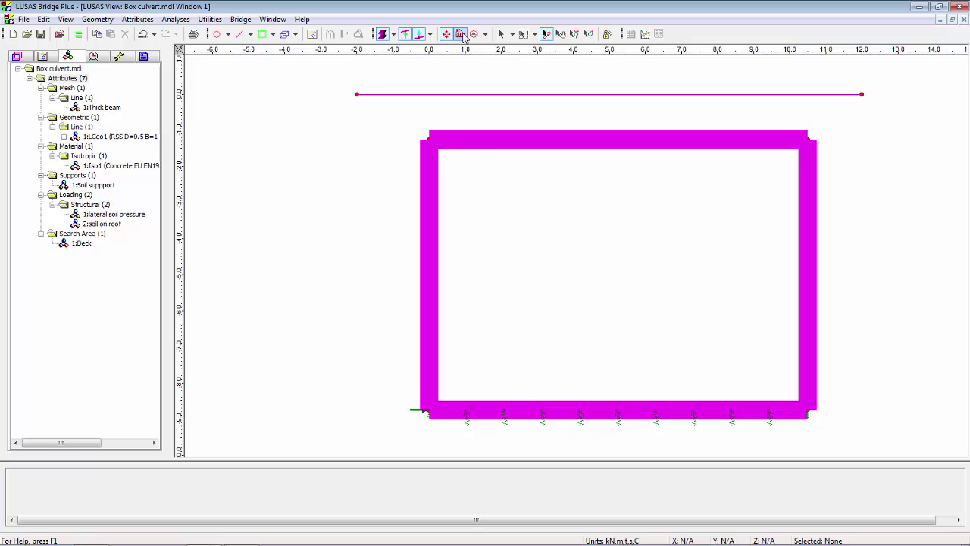
pyautogui.click(93, 57)
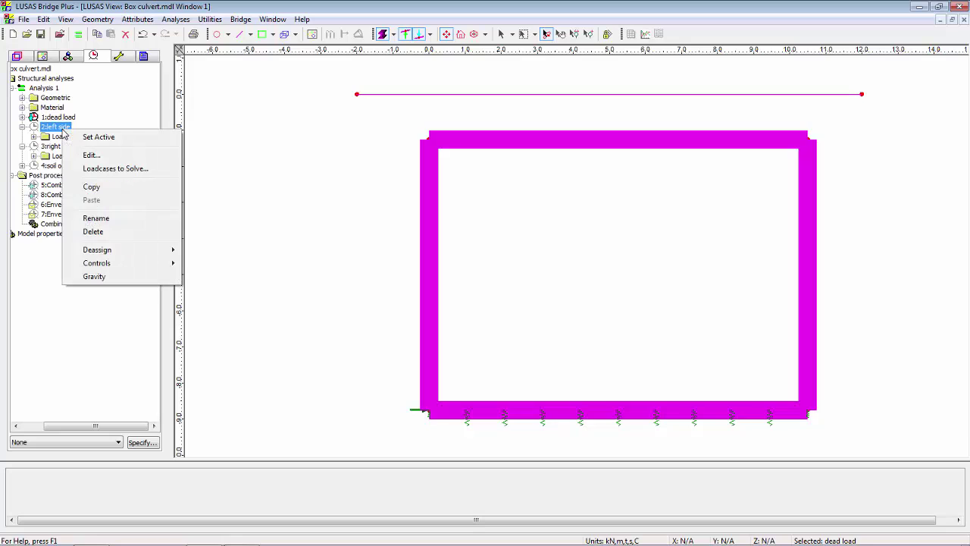
# - Activate the left side, right side and soil on roff loadcases in turn, then inspect Envelope 1 (Max)
pyautogui.rightClick(60, 127)
pyautogui.click(99, 137)
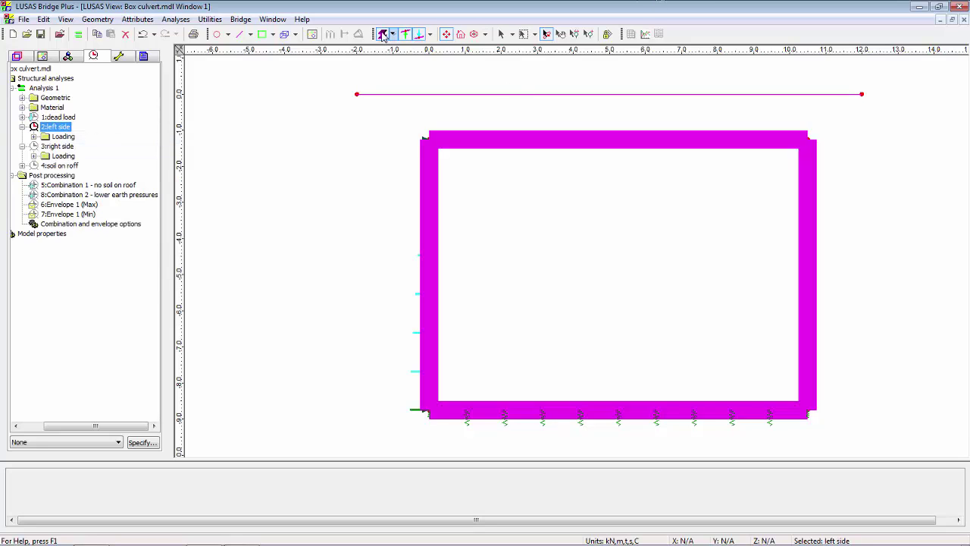
pyautogui.rightClick(61, 146)
pyautogui.click(117, 151)
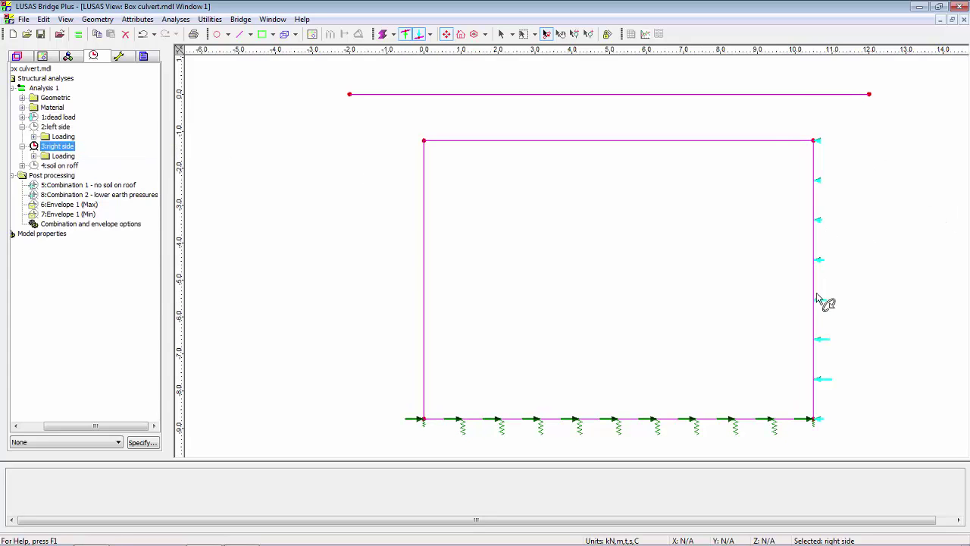
pyautogui.rightClick(66, 165)
pyautogui.click(127, 172)
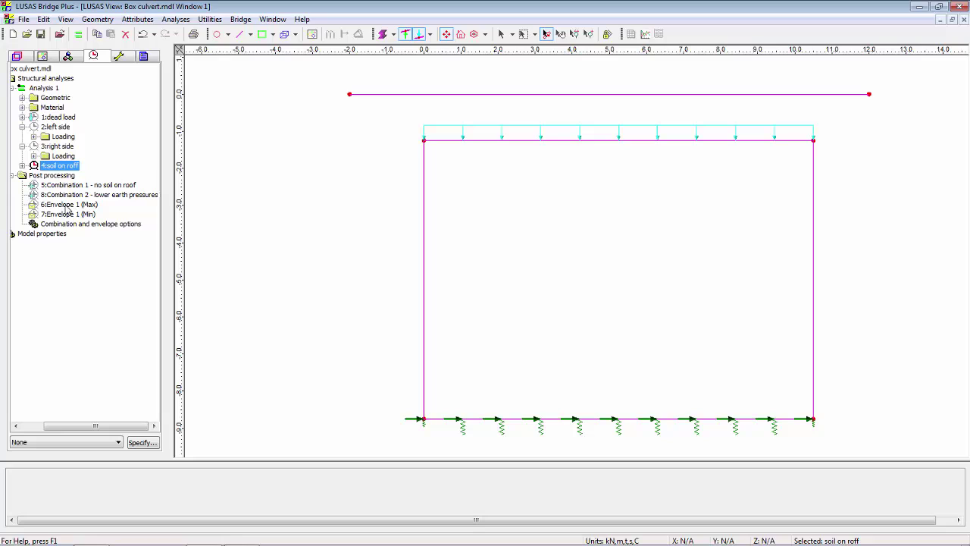
pyautogui.doubleClick(68, 206)
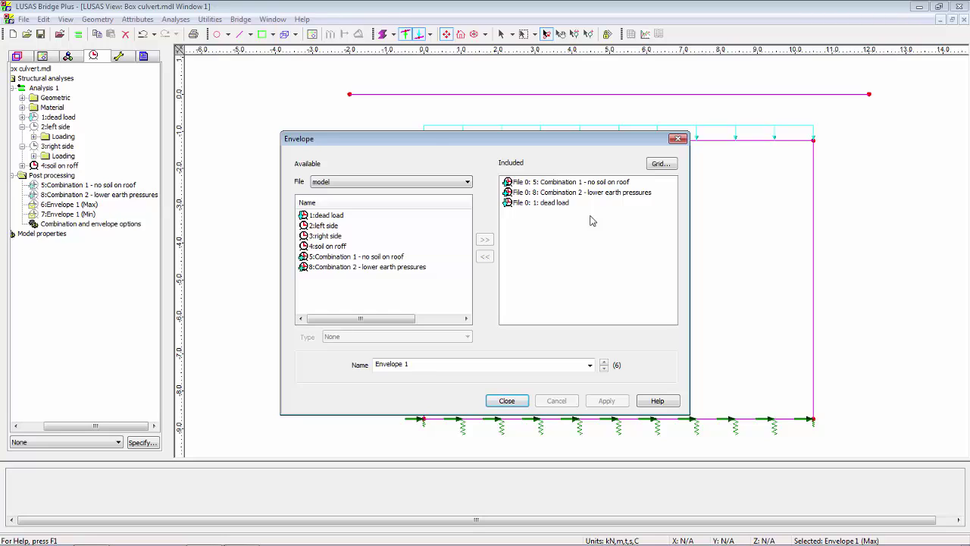
pyautogui.click(520, 402)
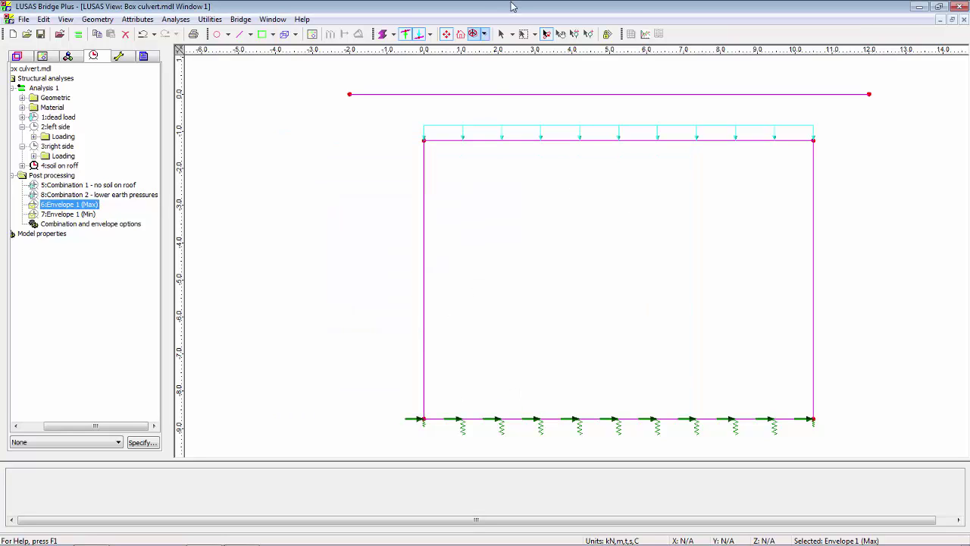
# - Make dead load the active loadcase and solve the analysis
pyautogui.rightClick(58, 119)
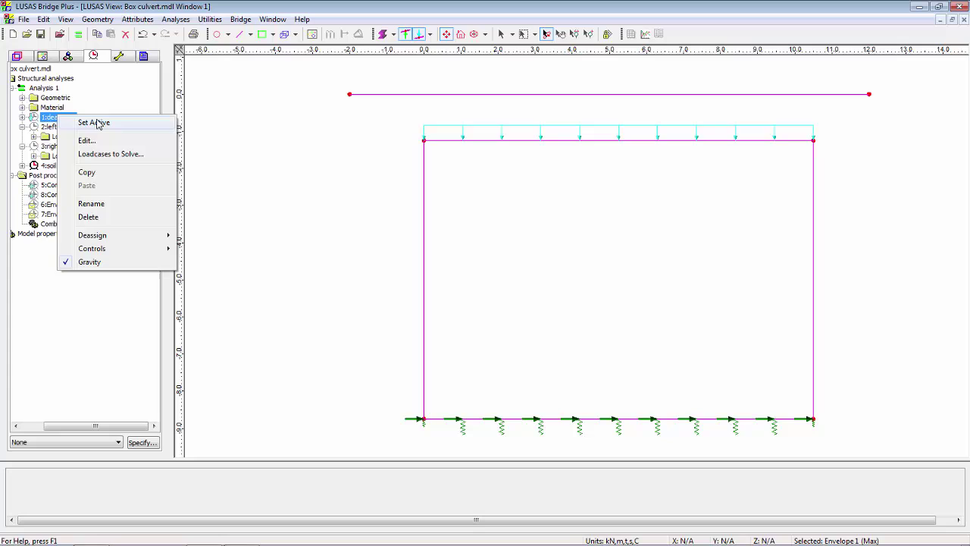
pyautogui.click(80, 123)
pyautogui.click(78, 35)
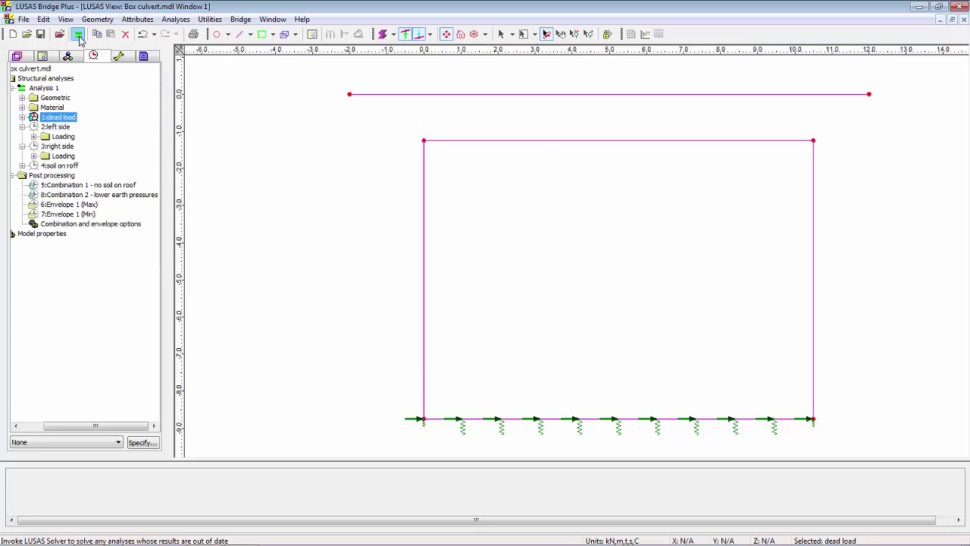
pyautogui.click(518, 358)
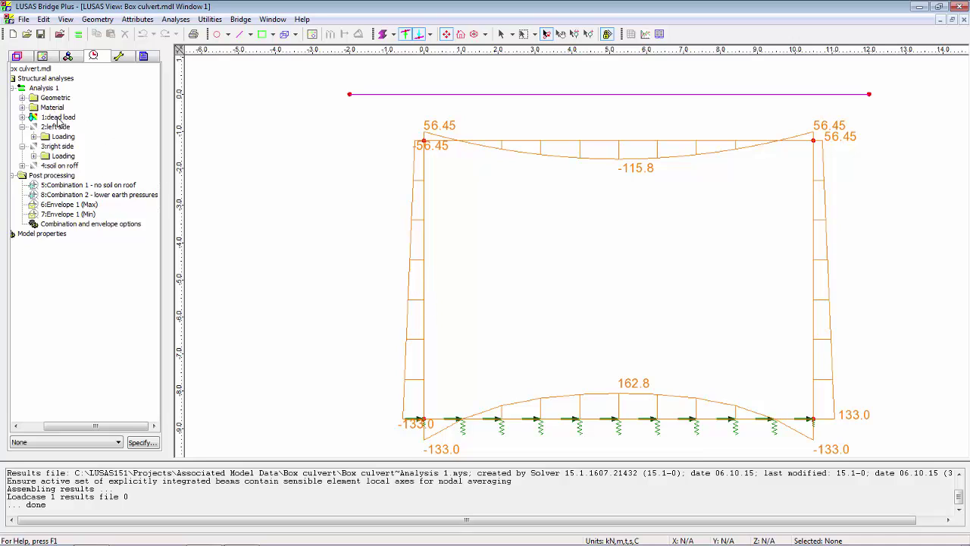
# - Set Envelope 1 (Max) active with Mz as the result component
pyautogui.rightClick(82, 205)
pyautogui.click(129, 214)
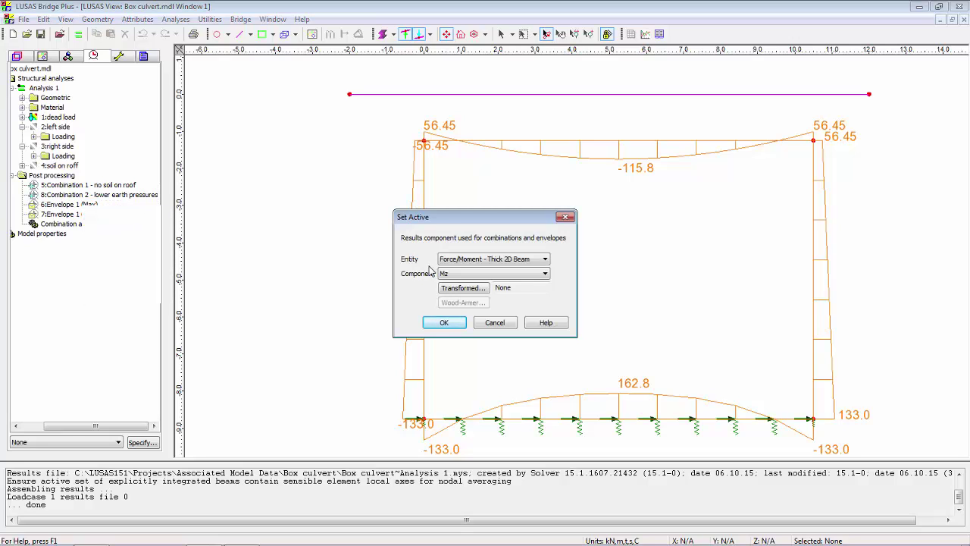
pyautogui.click(444, 322)
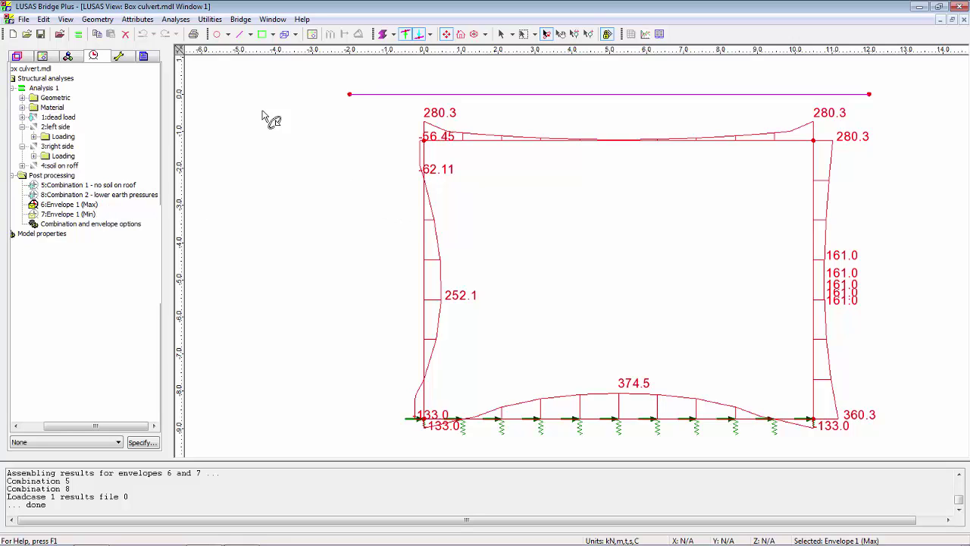
# - Turn on 'Show minimum too' in the Diagrams layer so both min and max Mz envelopes display
pyautogui.click(17, 57)
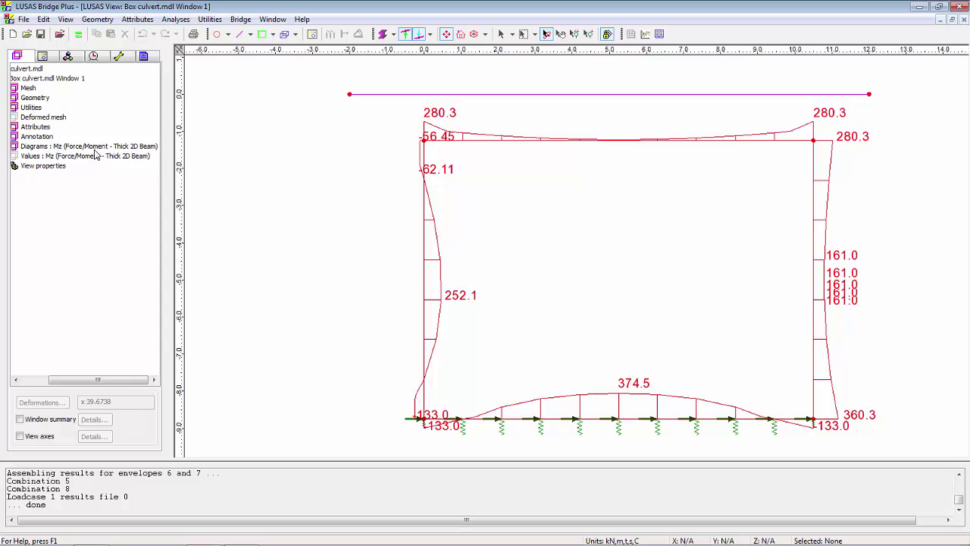
pyautogui.doubleClick(85, 147)
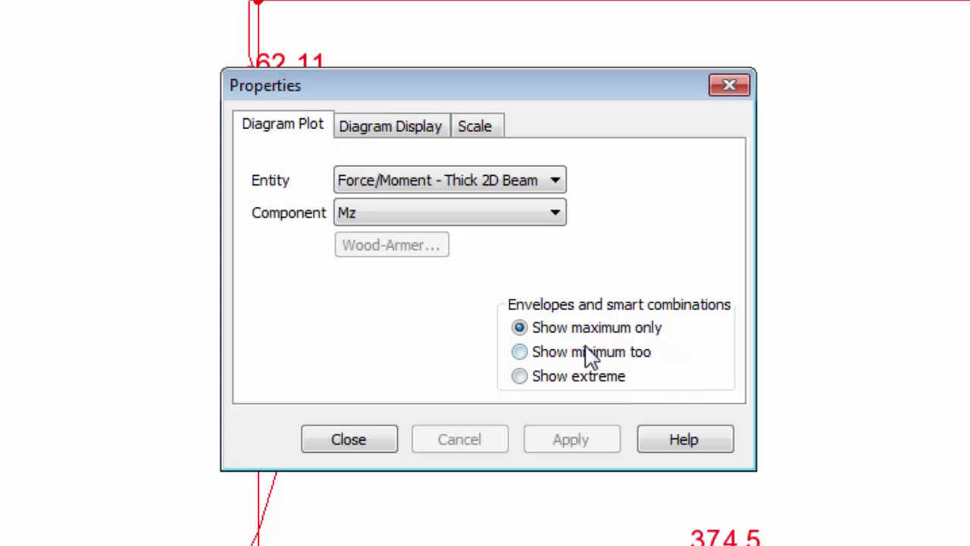
pyautogui.click(520, 351)
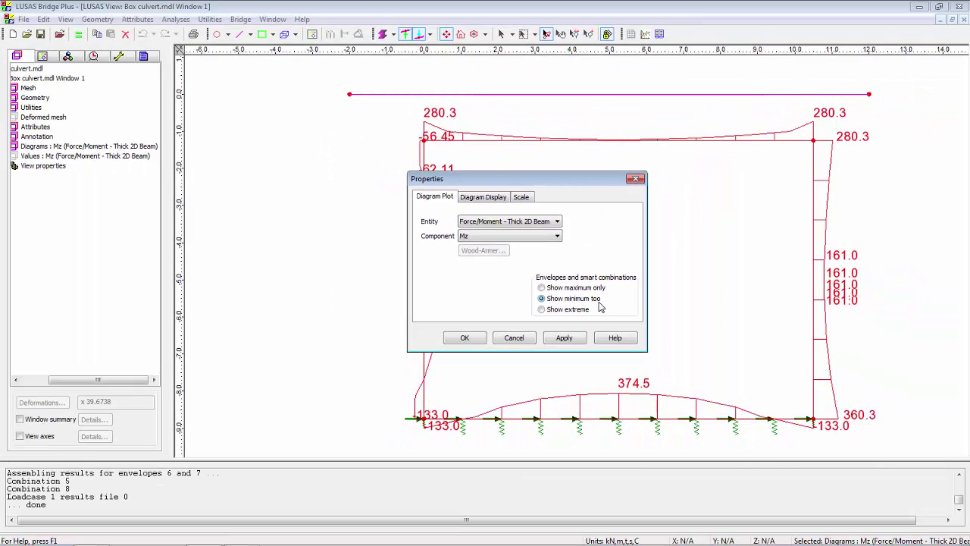
pyautogui.click(465, 338)
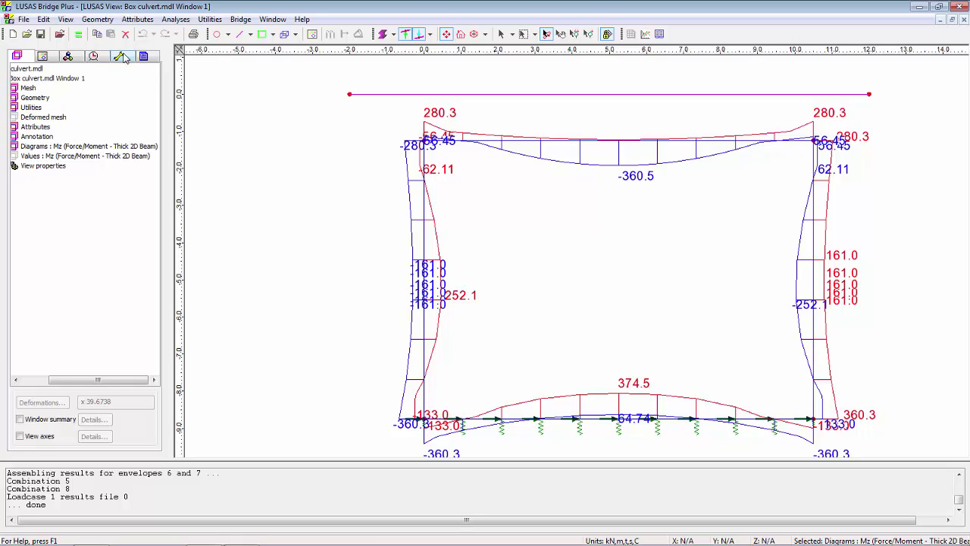
pyautogui.click(93, 56)
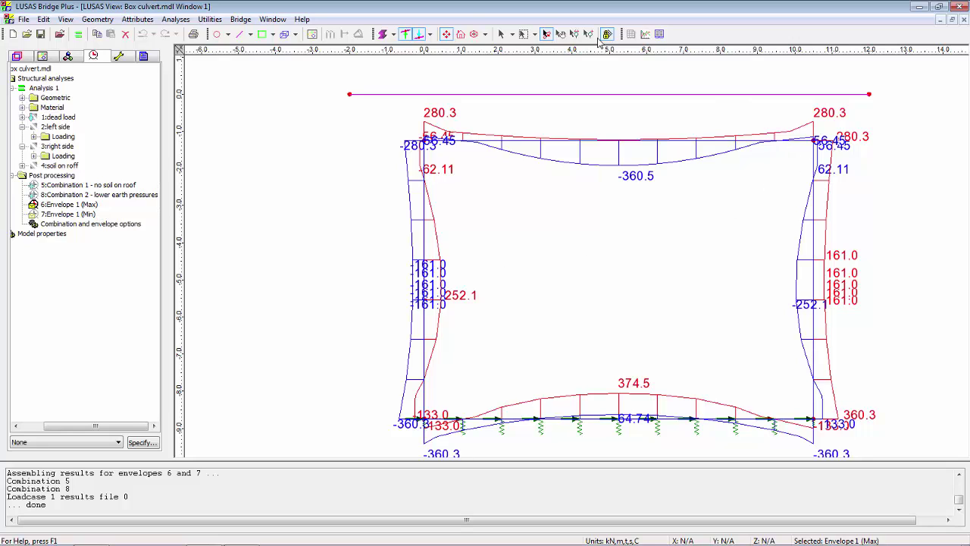
# - Draw members at full section thickness and select the 1:Thick beam mesh attribute, keeping its name
pyautogui.click(405, 35)
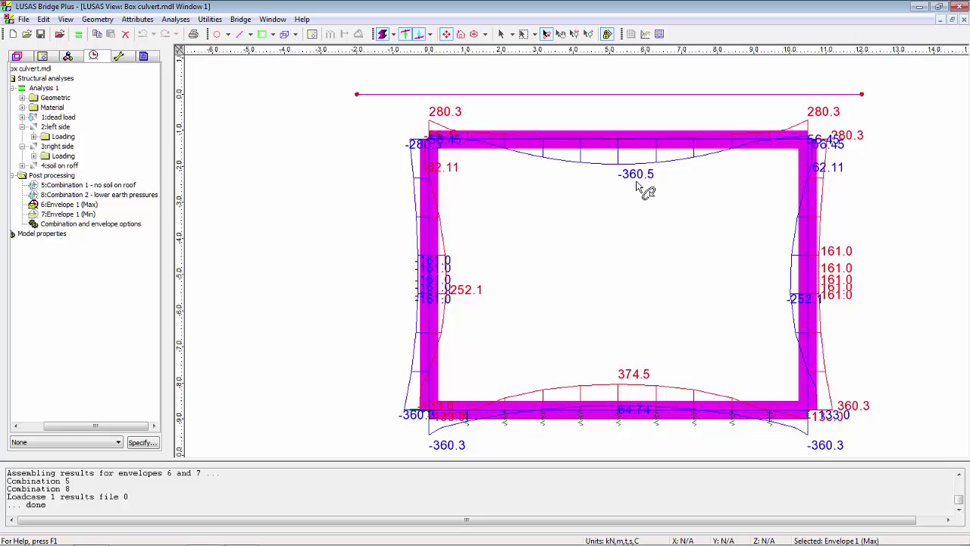
pyautogui.click(68, 57)
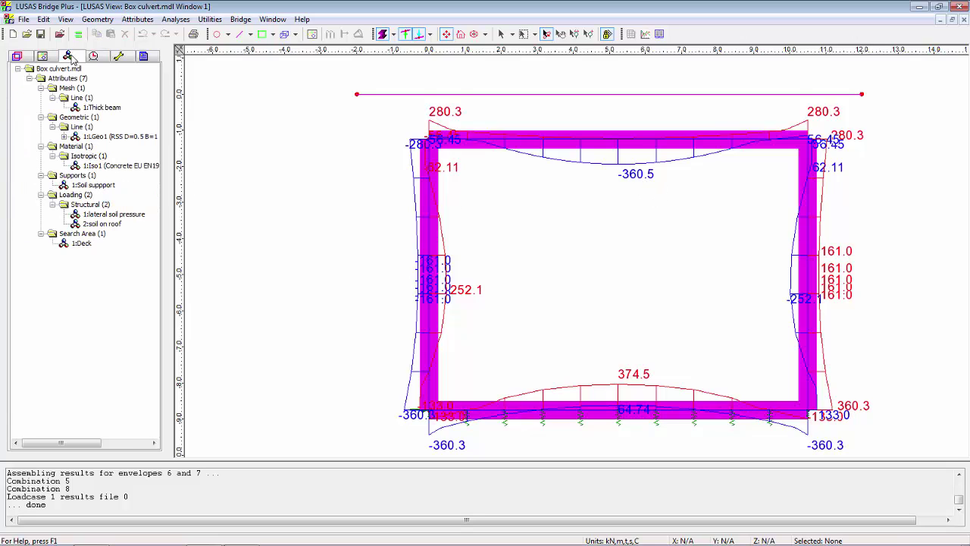
pyautogui.click(103, 108)
pyautogui.click(104, 109)
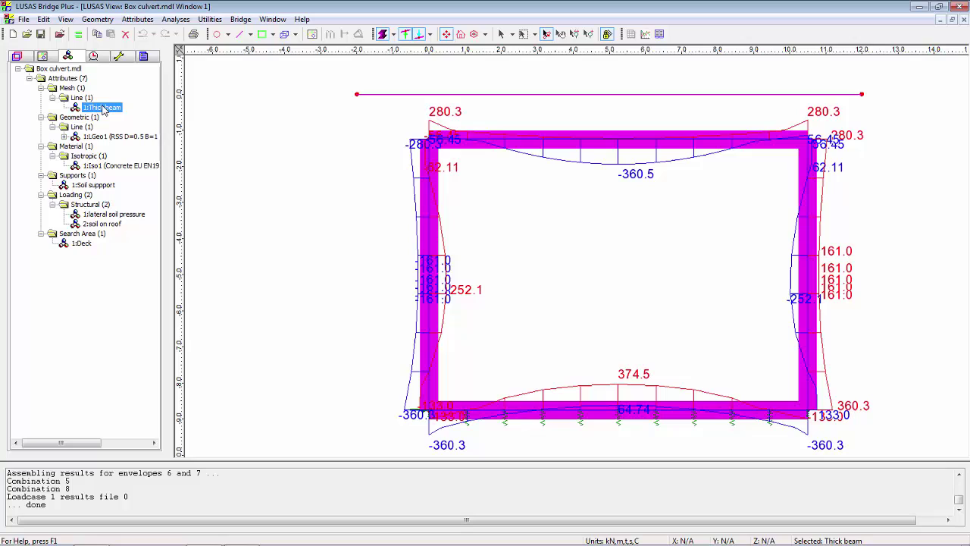
pyautogui.press('Escape')
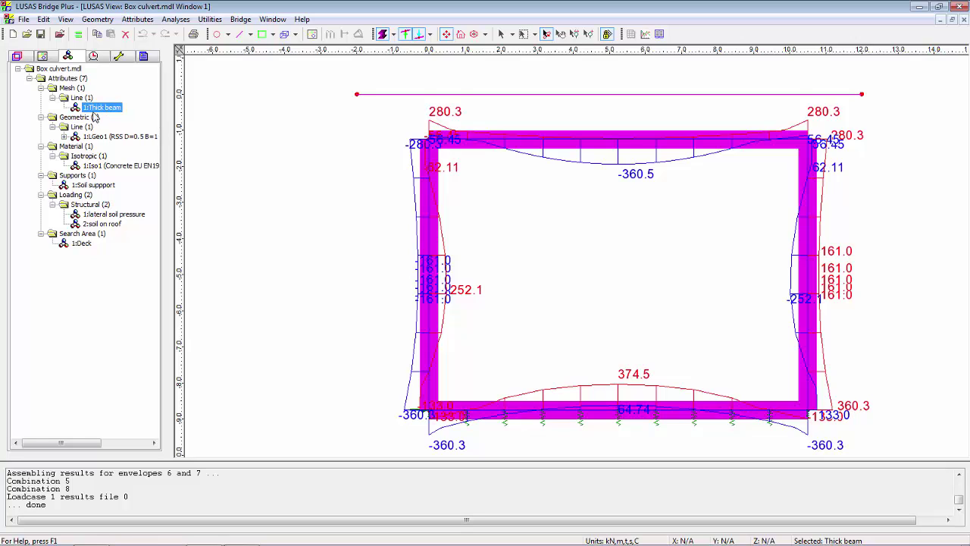
# - Give the Thick beam mesh beam/column connection rigid zones with L = 1.0 a at both ends
pyautogui.doubleClick(97, 108)
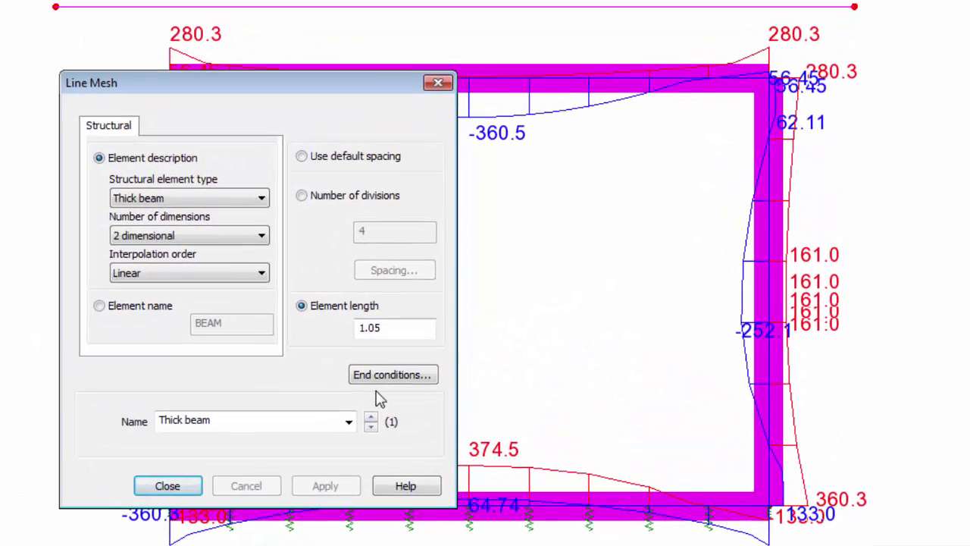
pyautogui.click(415, 379)
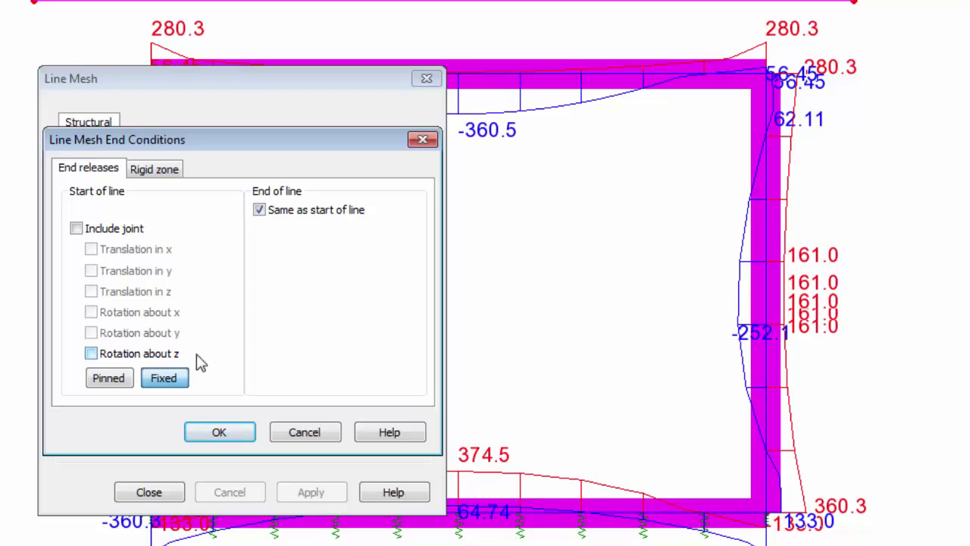
pyautogui.click(169, 173)
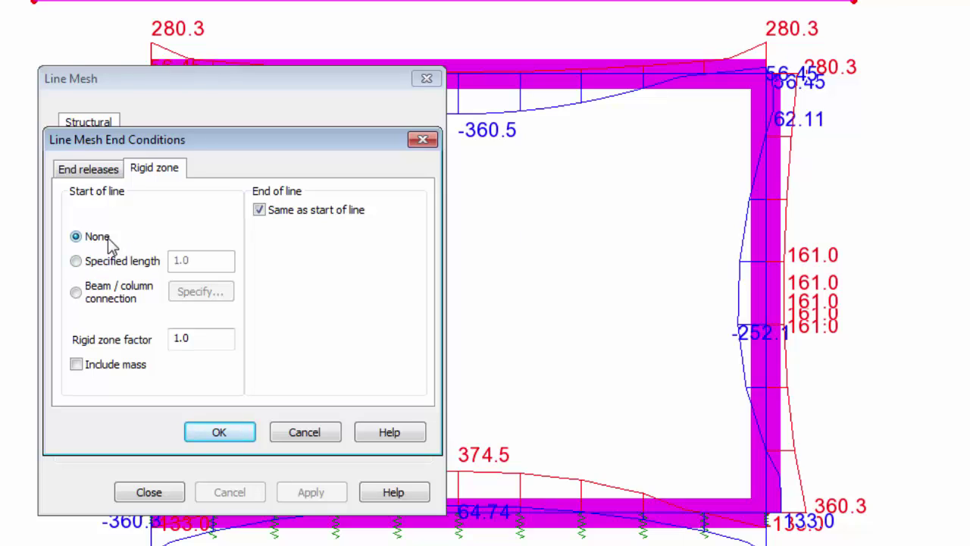
pyautogui.click(103, 262)
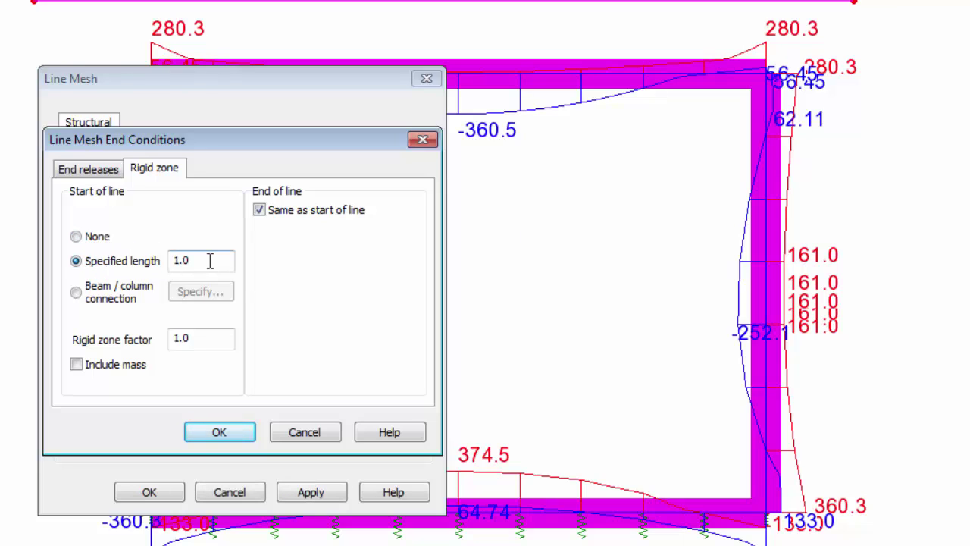
pyautogui.click(142, 302)
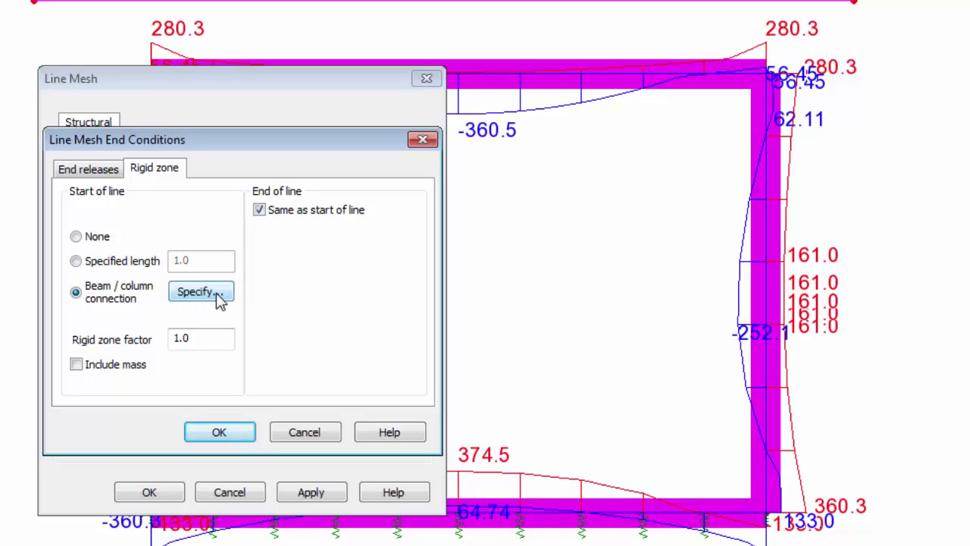
pyautogui.click(216, 296)
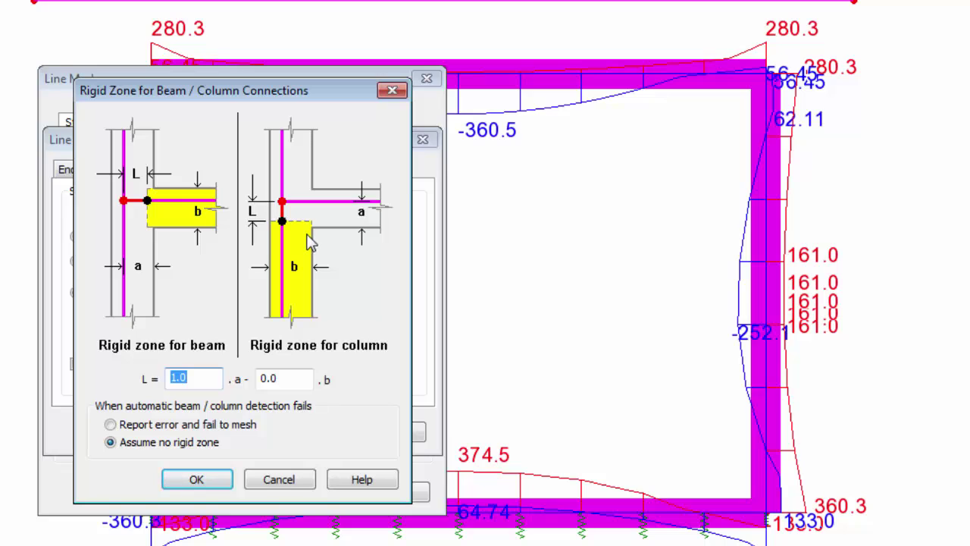
pyautogui.click(199, 482)
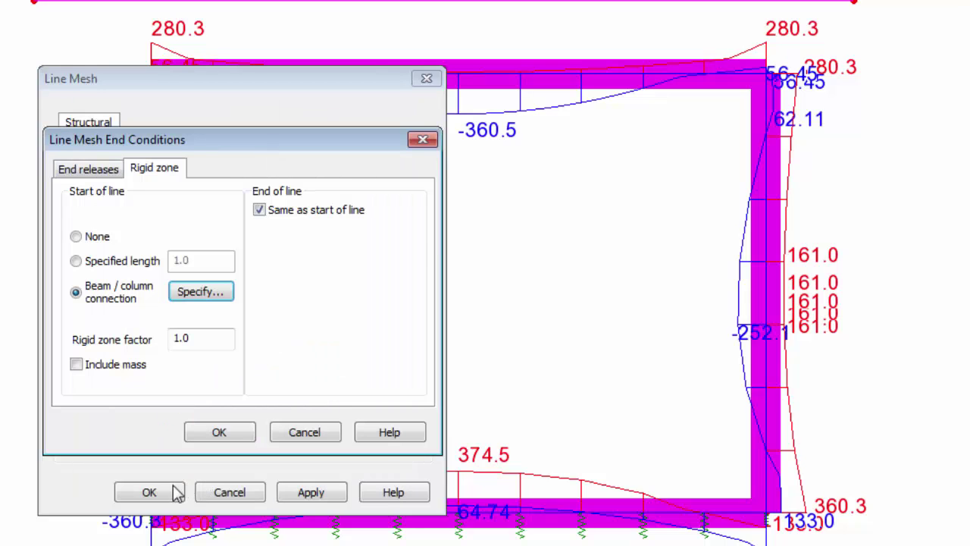
pyautogui.click(219, 432)
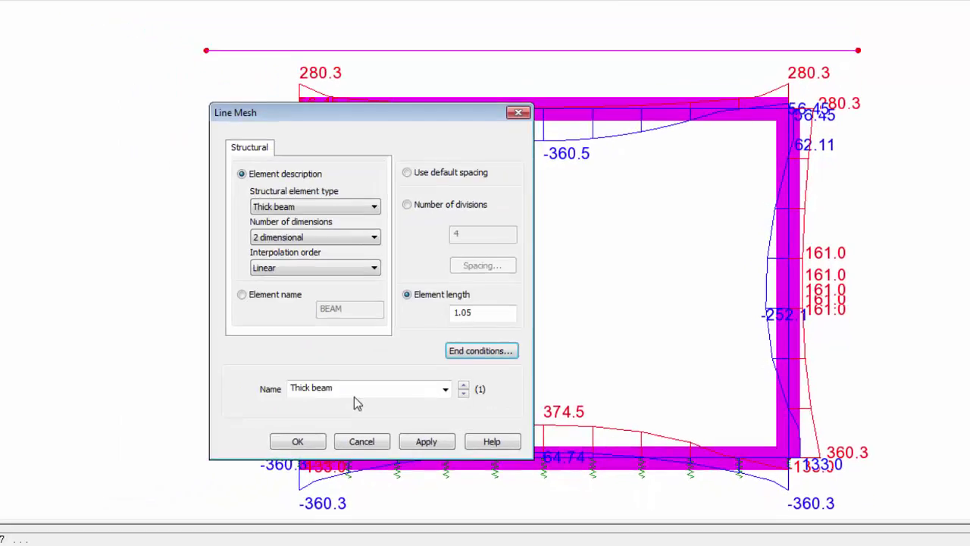
# - Apply the updated Thick beam mesh, then save the model and re-solve the analysis
pyautogui.click(300, 441)
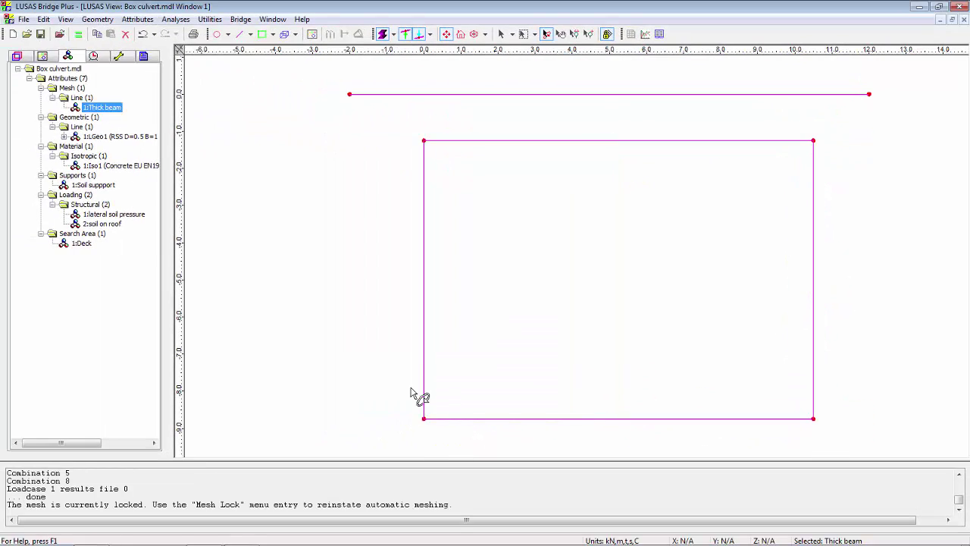
pyautogui.click(78, 34)
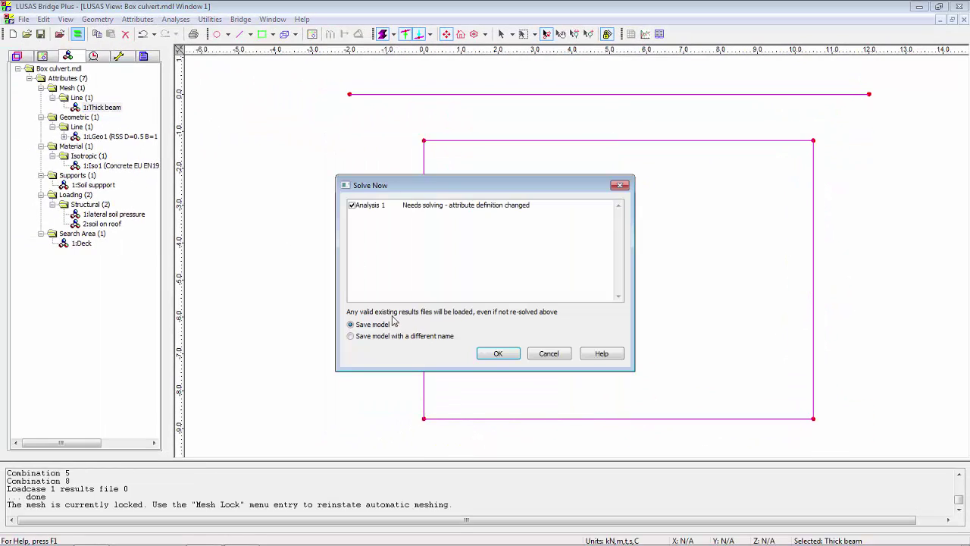
pyautogui.click(498, 354)
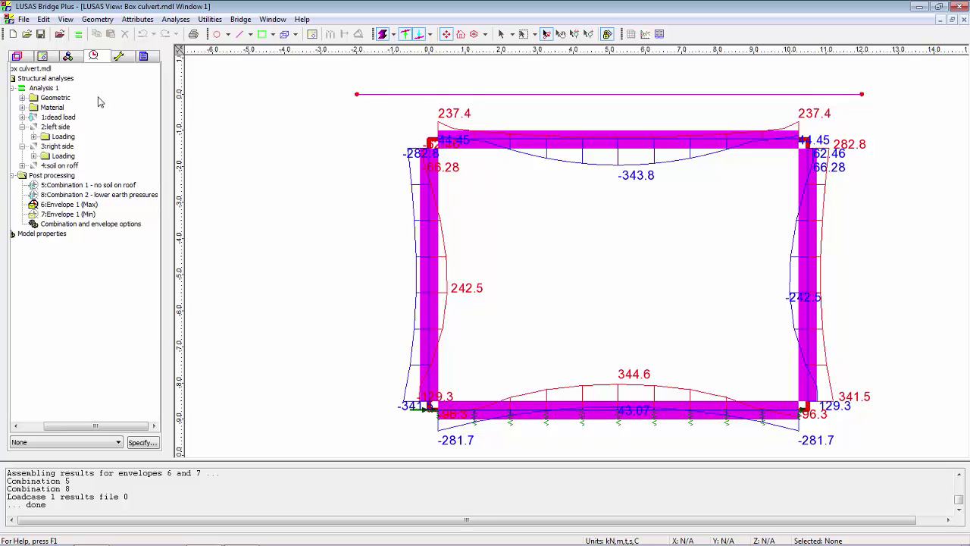
# - Reopen the Thick beam rigid zone settings, briefly changing the line end, then matching it to the start again
pyautogui.click(67, 57)
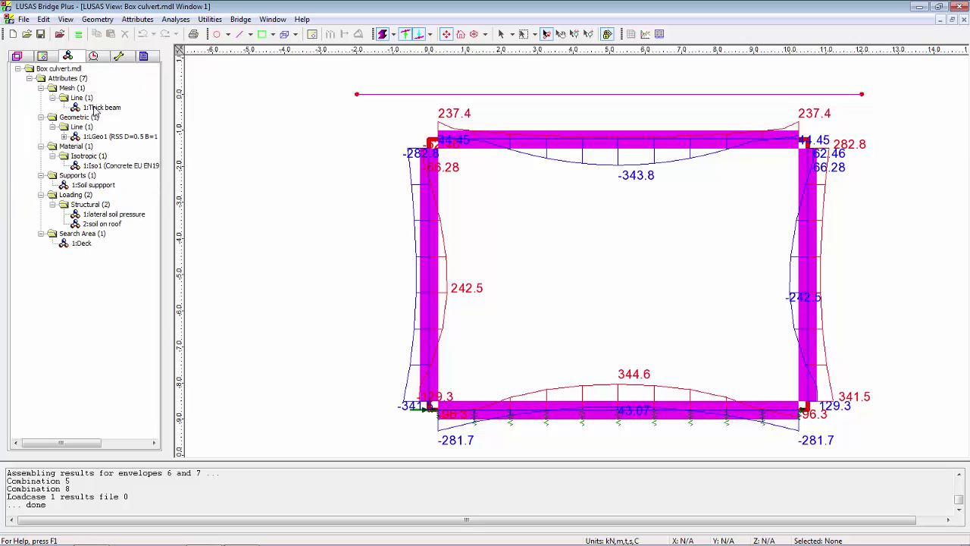
pyautogui.doubleClick(98, 108)
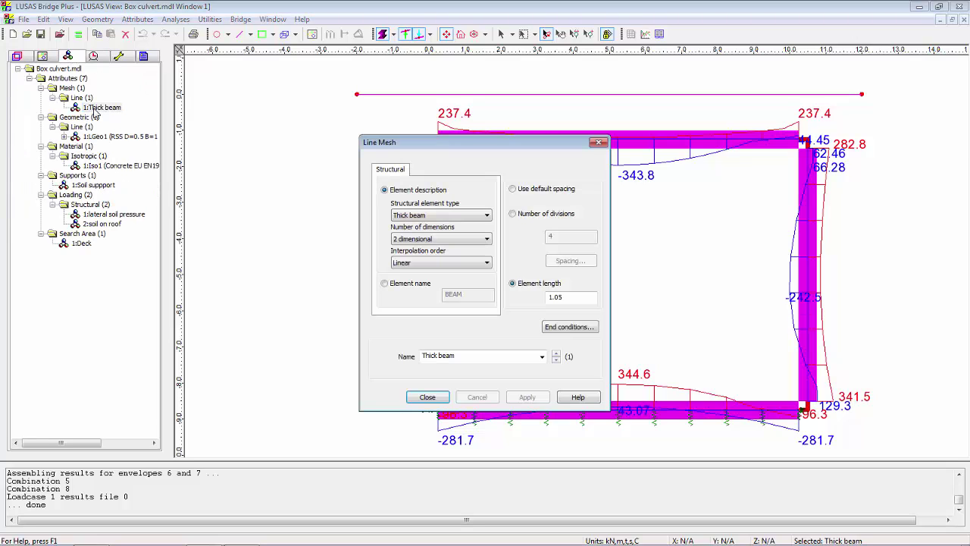
pyautogui.click(569, 332)
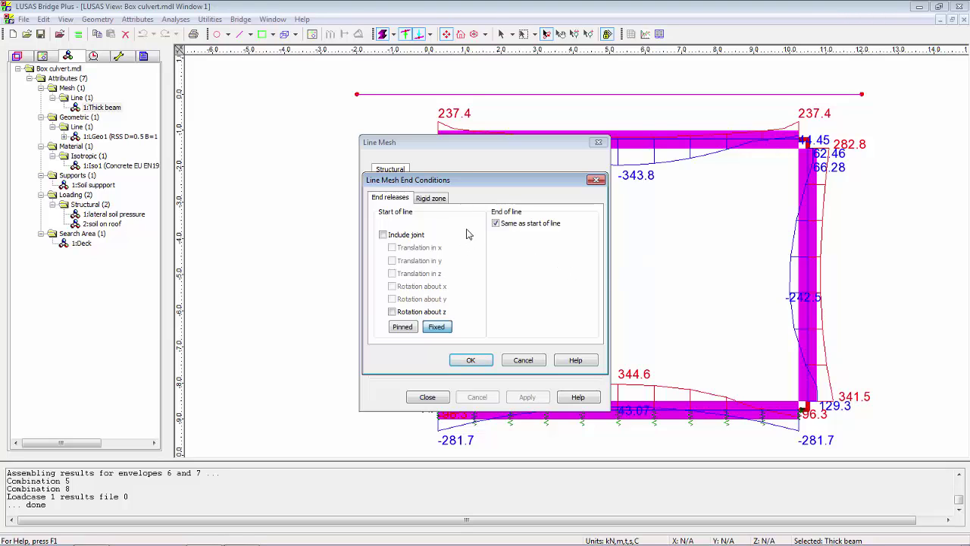
pyautogui.click(439, 198)
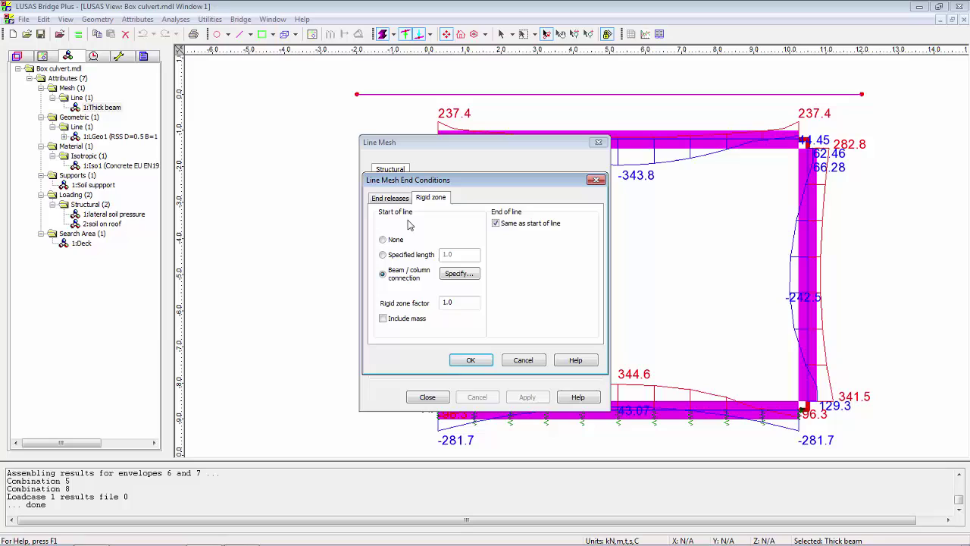
pyautogui.click(496, 225)
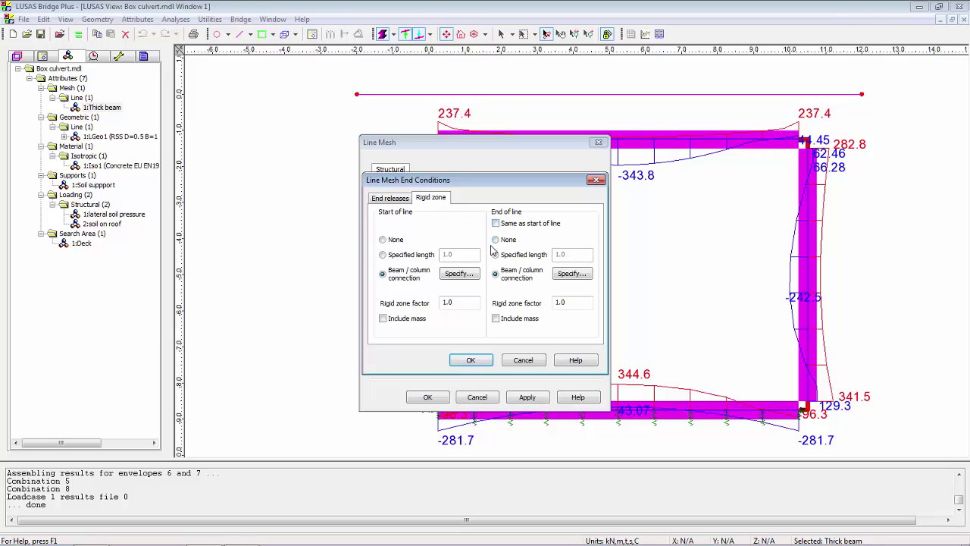
pyautogui.click(502, 241)
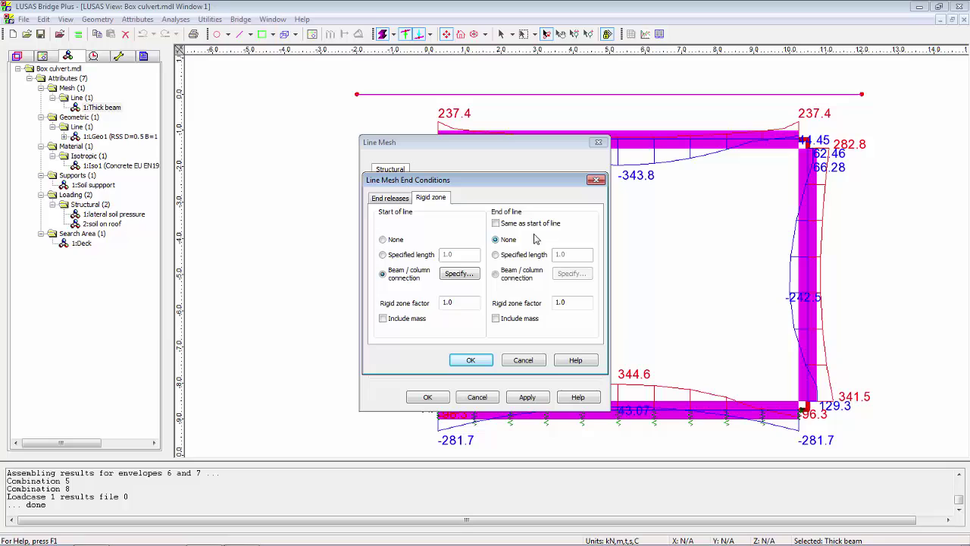
pyautogui.click(496, 224)
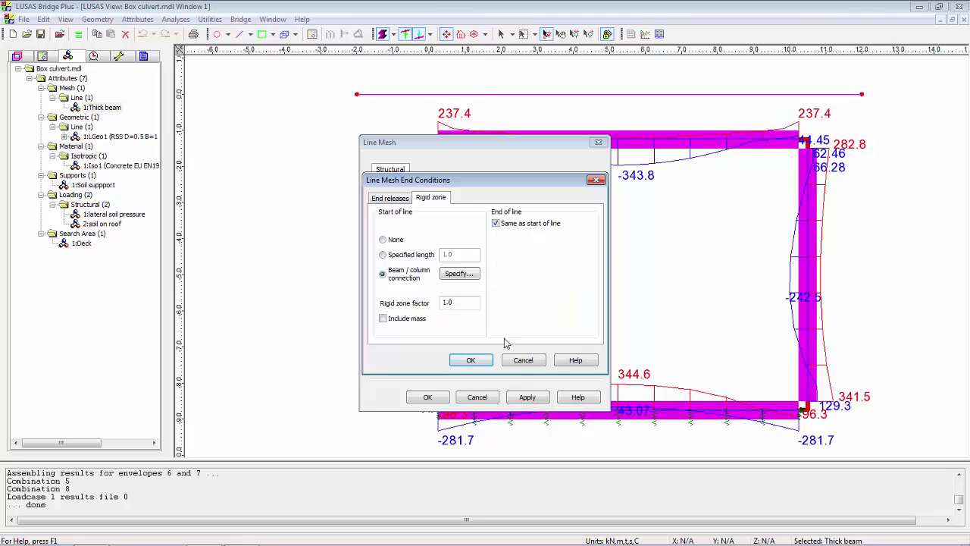